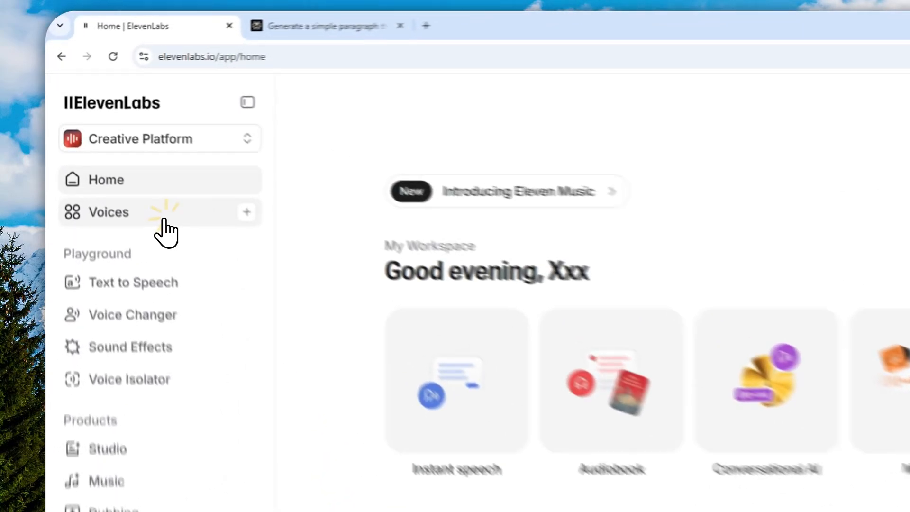
Start creating a new voice as an Instant Voice Clone from the voice library
click(112, 157)
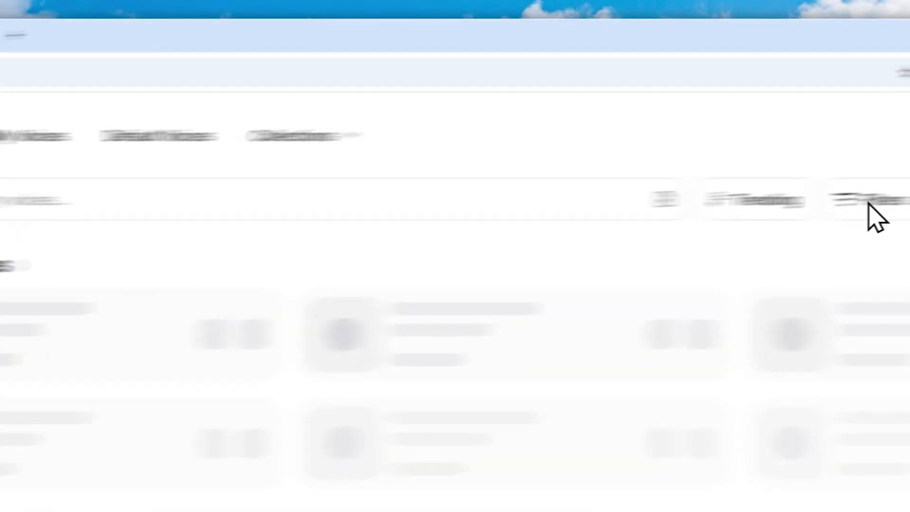
click(743, 164)
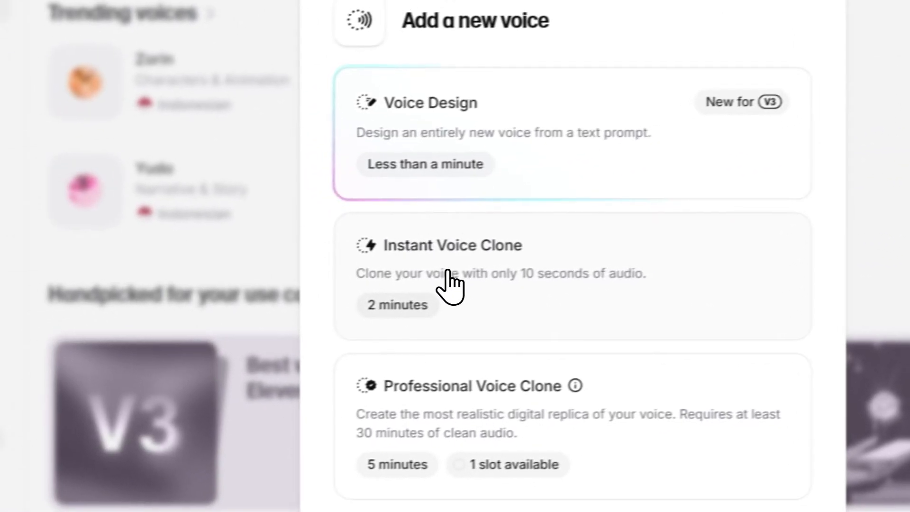
click(269, 332)
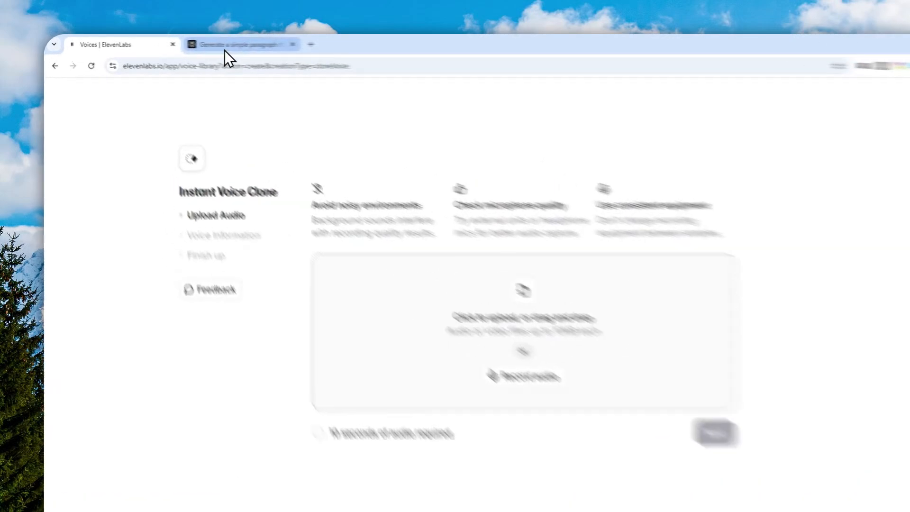
Check the reading paragraph in Perplexity, and set up ElevenLabs audio recording with the input Microphone (Fifine Microphone) (3142:00a8)
click(209, 44)
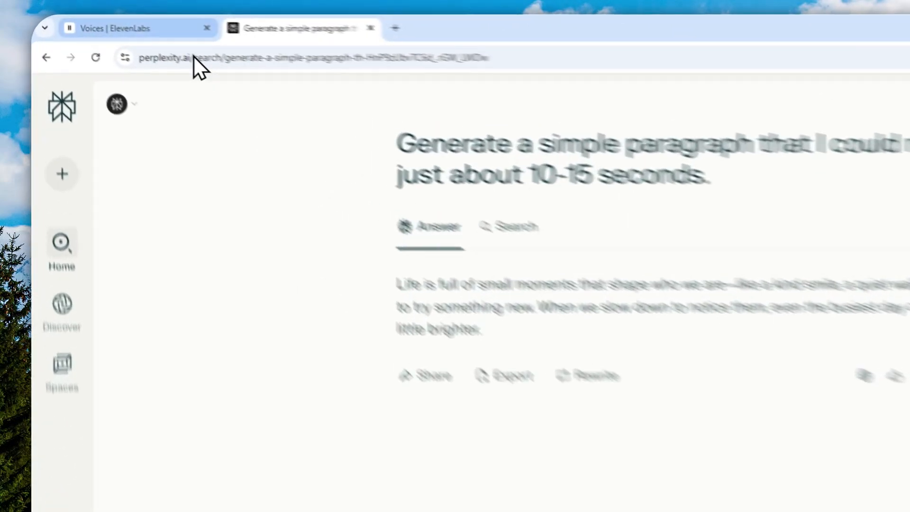
click(104, 43)
click(527, 379)
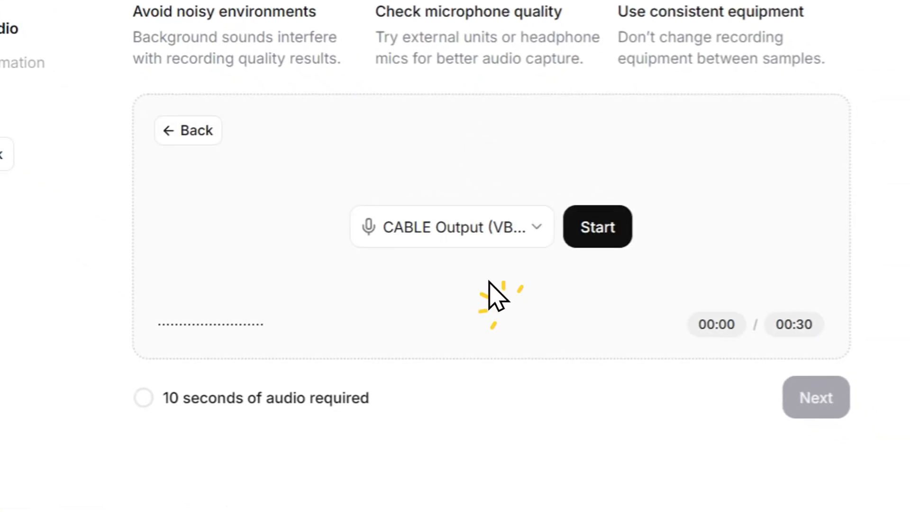
click(475, 228)
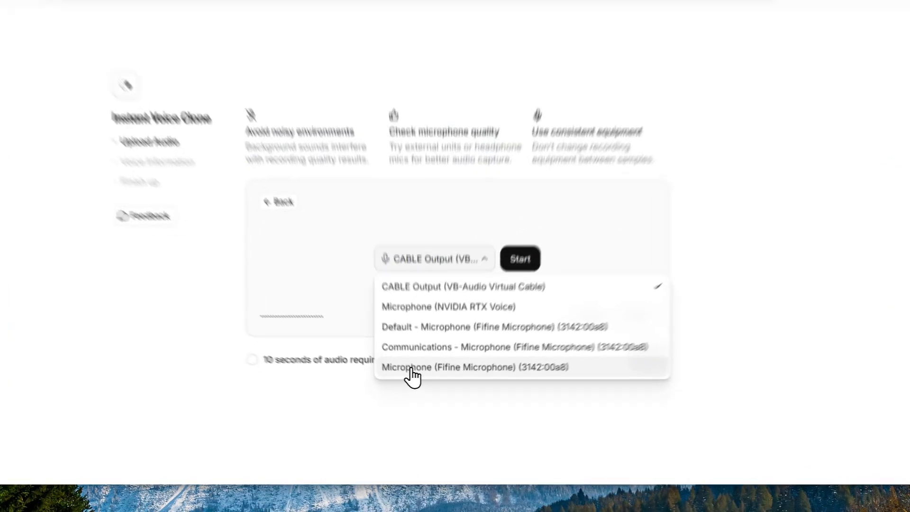
click(412, 379)
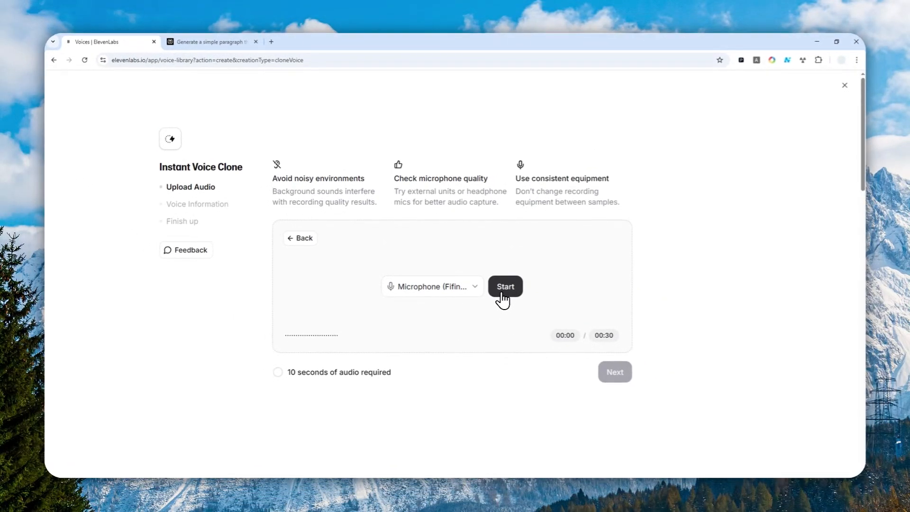
Record a voice sample of about 15 seconds while reading the Perplexity paragraph, and continue to the voice information
click(503, 296)
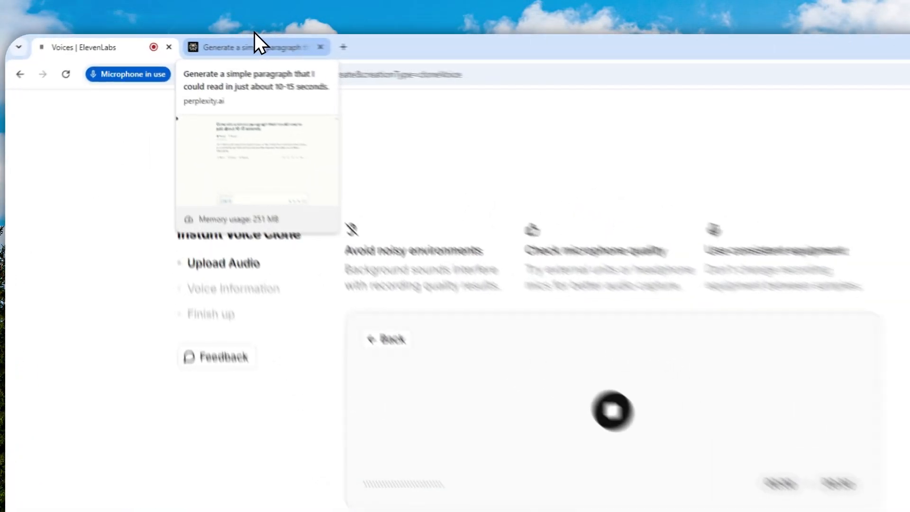
click(211, 41)
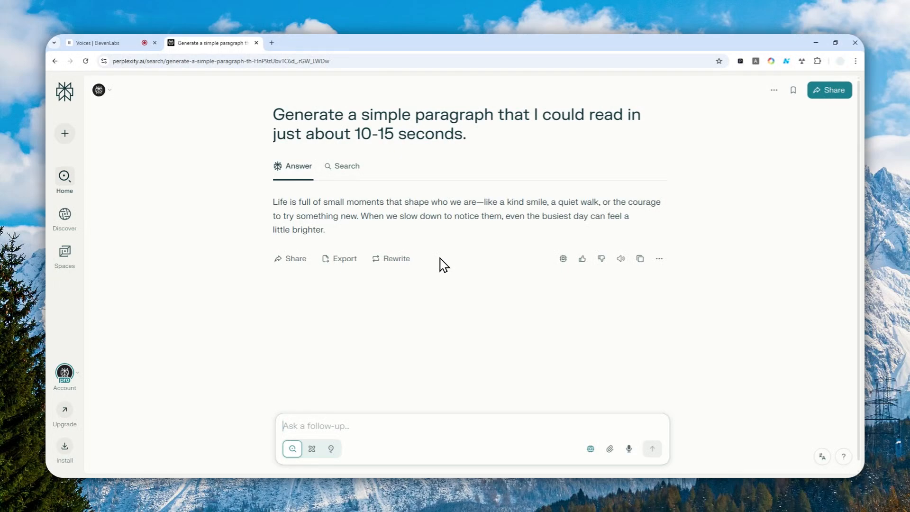
click(106, 42)
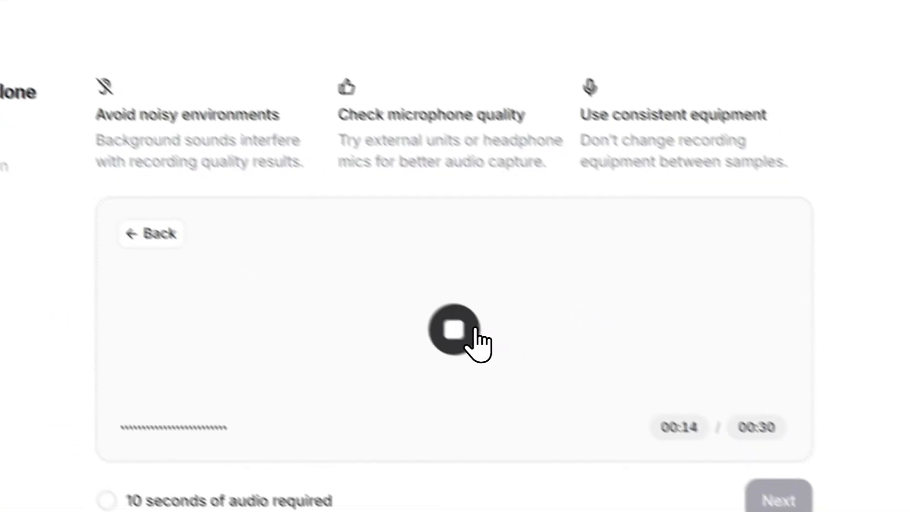
click(476, 329)
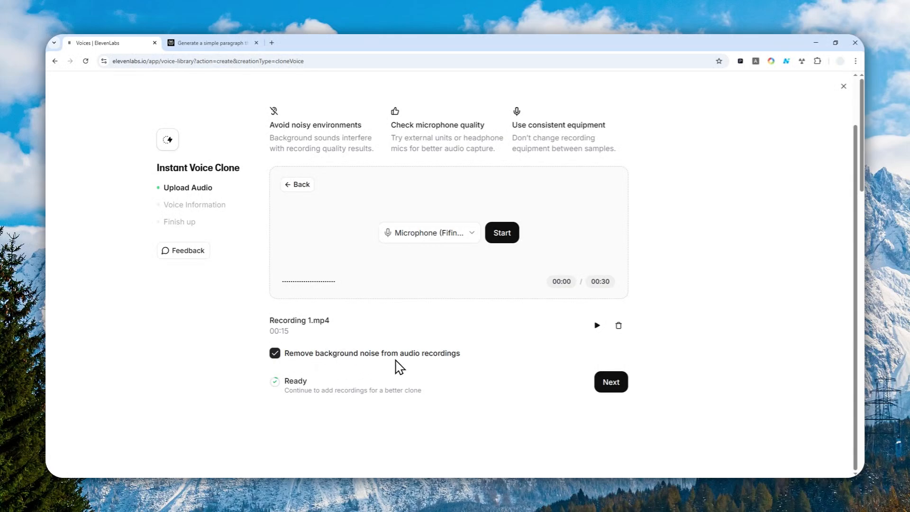
click(605, 379)
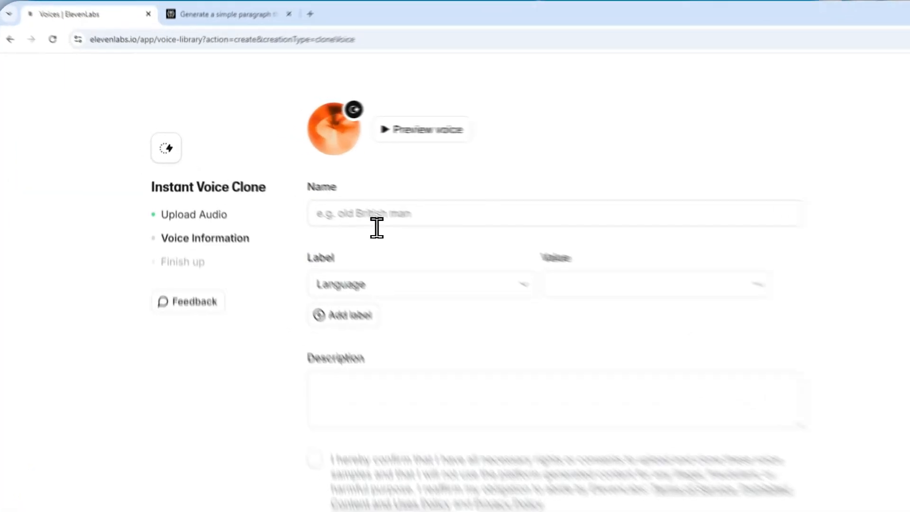
Name the cloned voice "My Voice V2"
click(303, 190)
text(My)
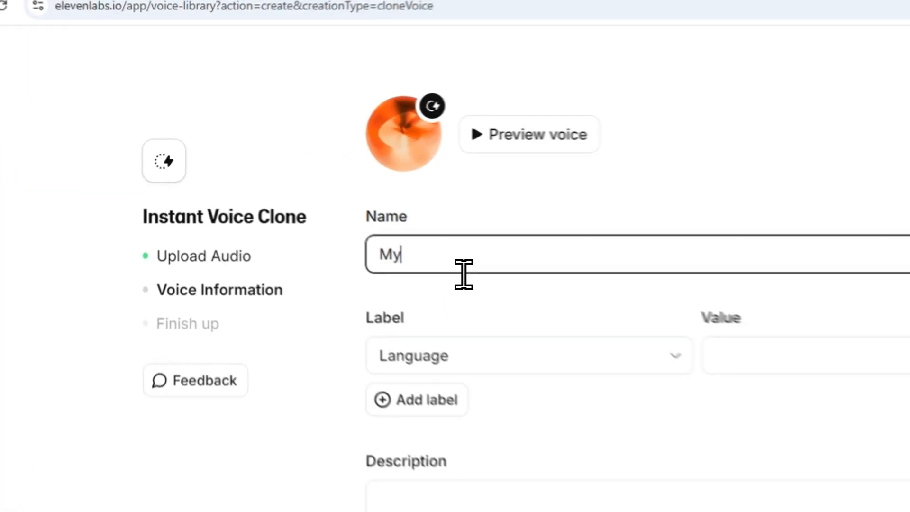
text( VOICE)
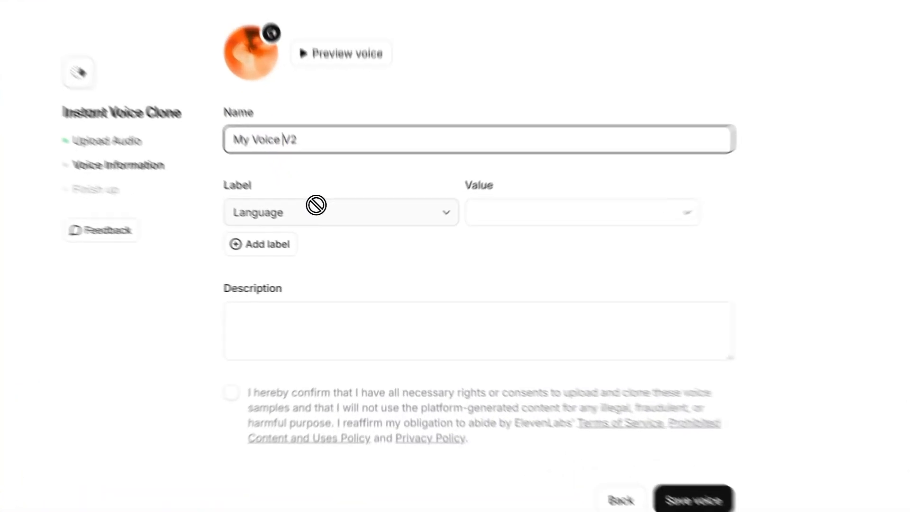
Set the value of the voice's Language label to English
click(343, 239)
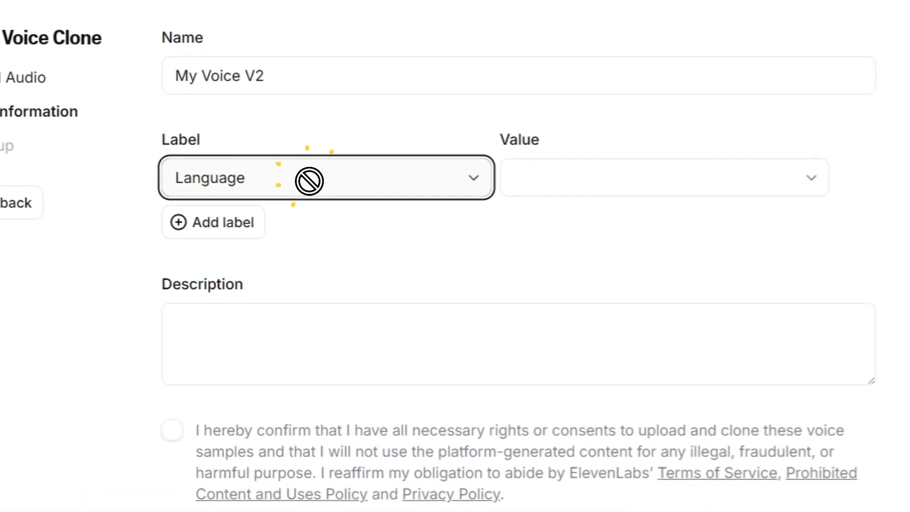
click(562, 178)
scroll(625, 403, down, 5)
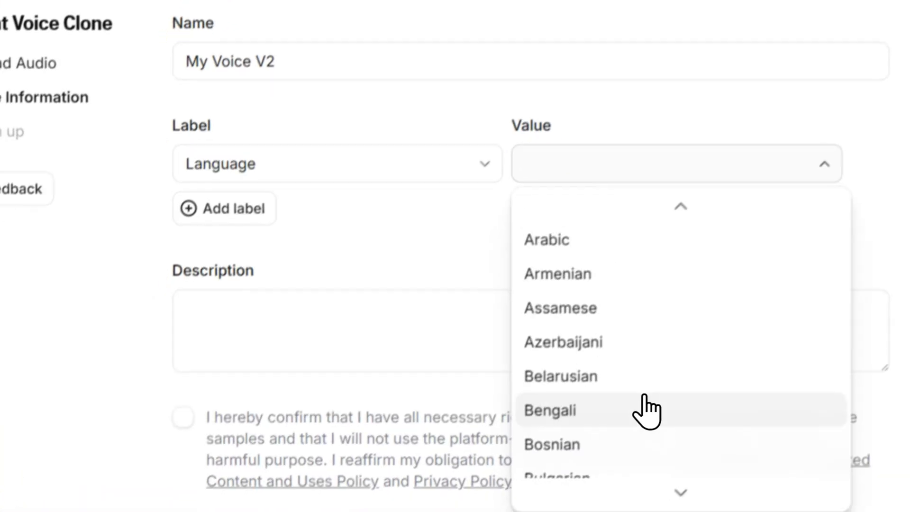
scroll(631, 334, down, 5)
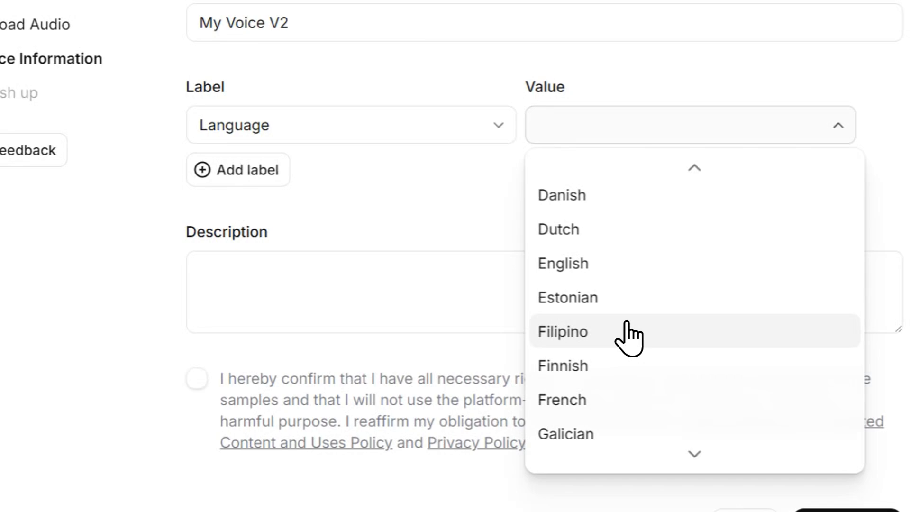
click(596, 265)
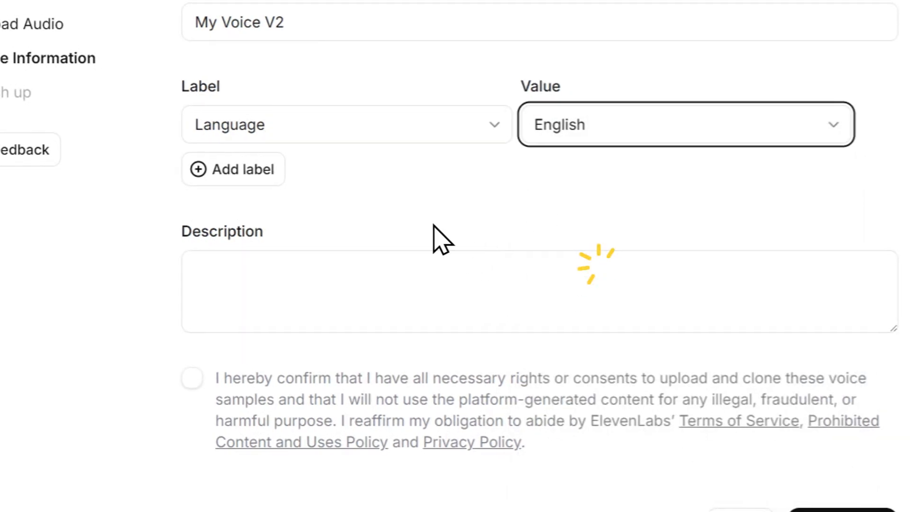
click(239, 170)
click(369, 182)
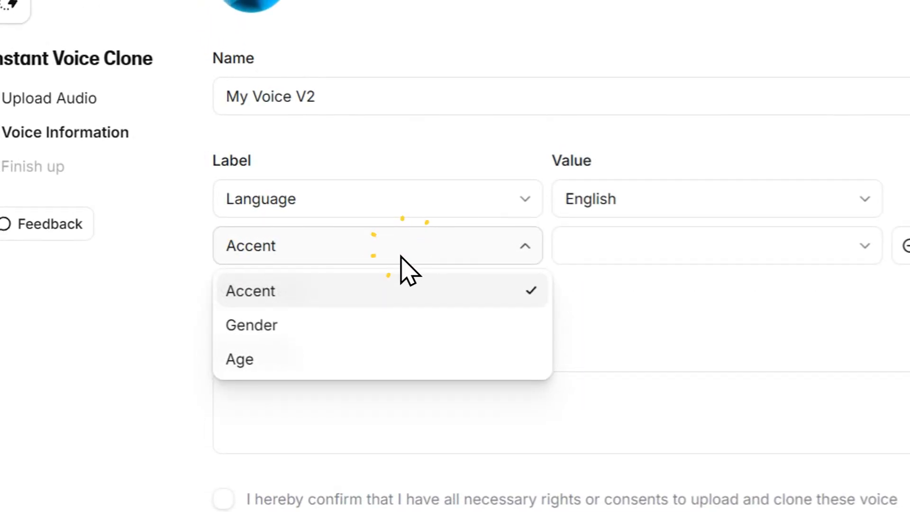
click(397, 285)
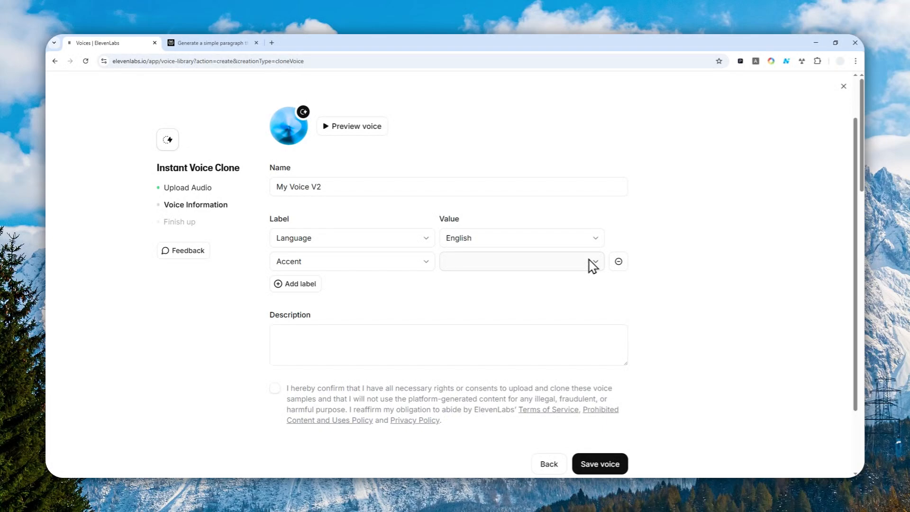
click(416, 326)
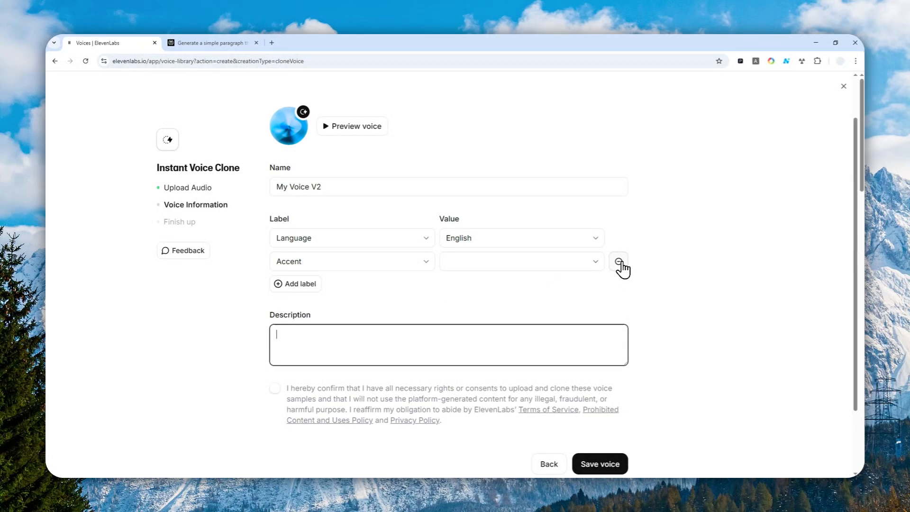
click(618, 262)
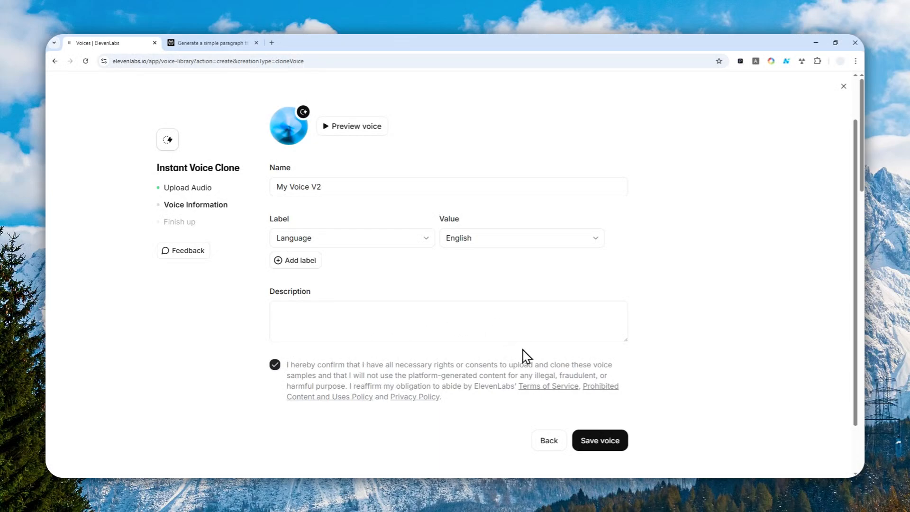
Save the cloned voice and skip the suggestions for trying it out
scroll(523, 353, down, 2)
click(596, 380)
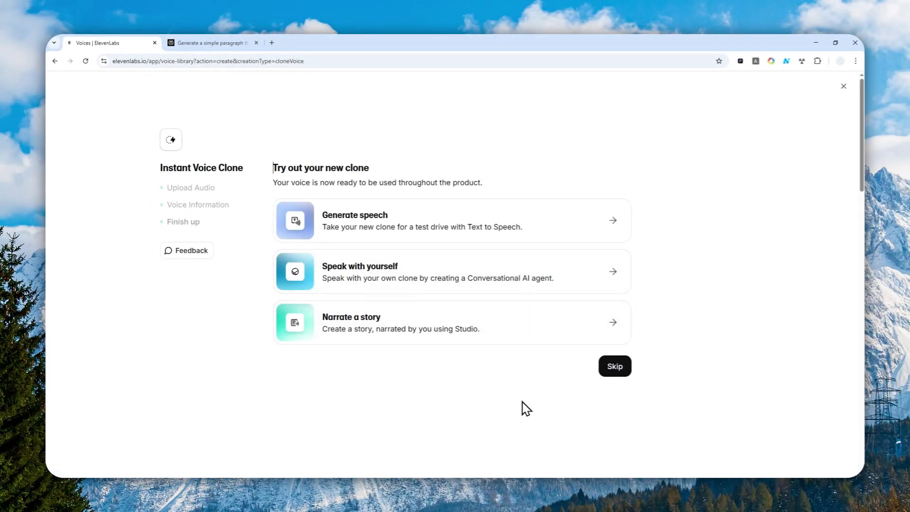
click(619, 366)
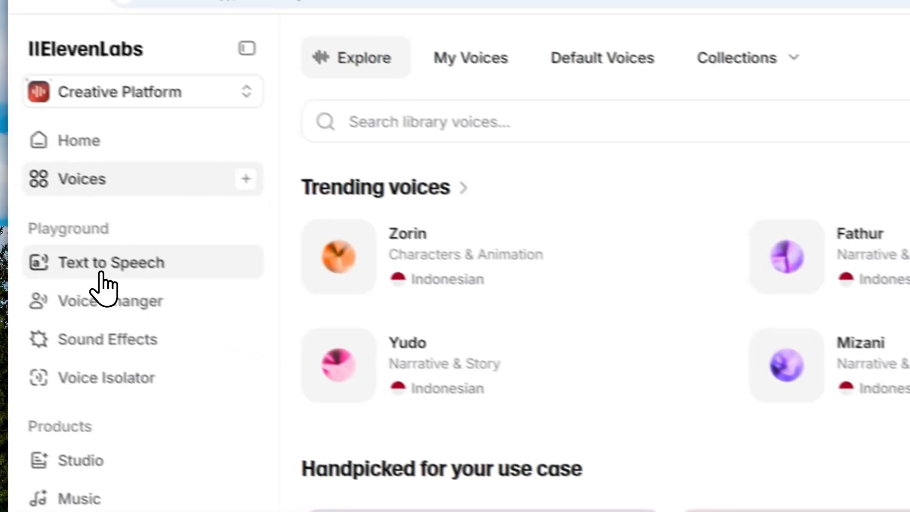
Set up Text to Speech with the instant voice clone My Voice V2 and the Eleven Multilingual v2 model
click(99, 270)
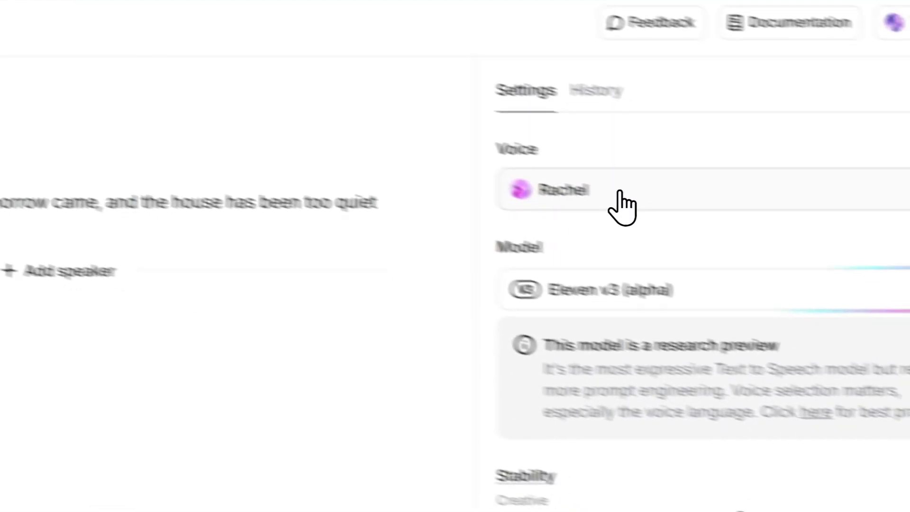
click(620, 204)
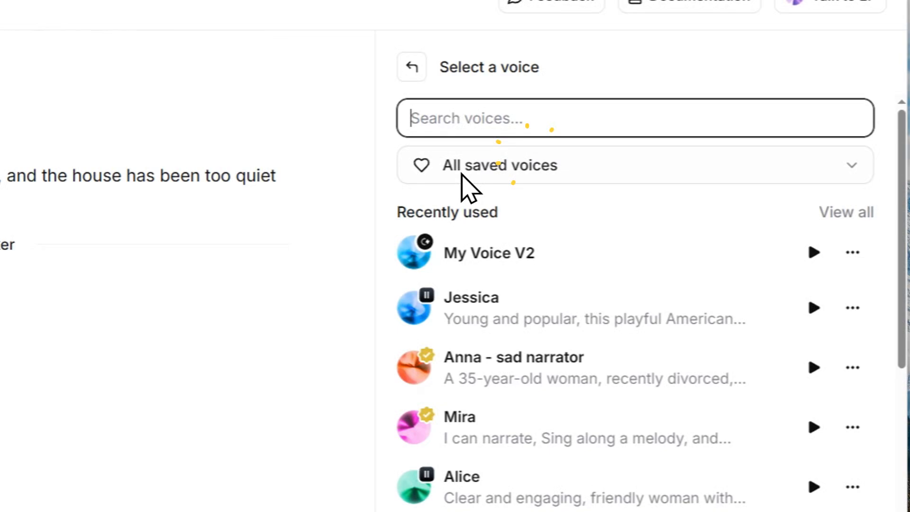
click(490, 166)
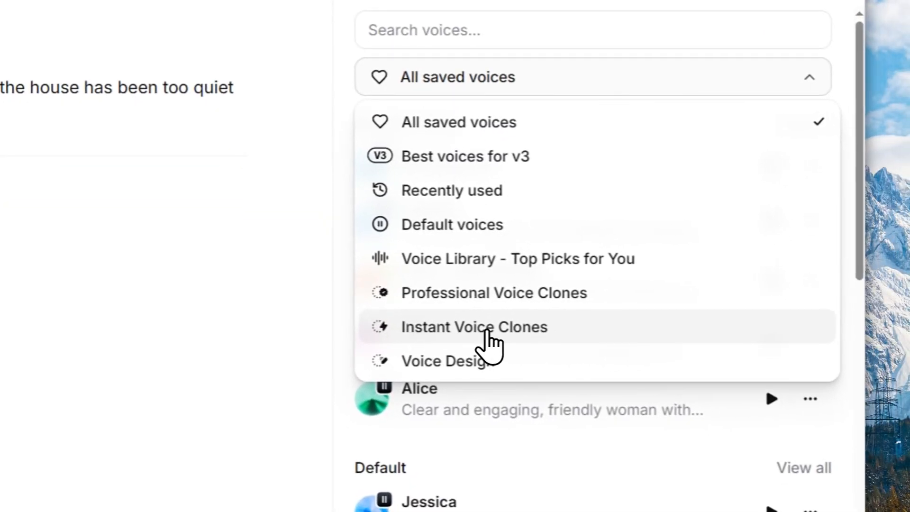
click(488, 332)
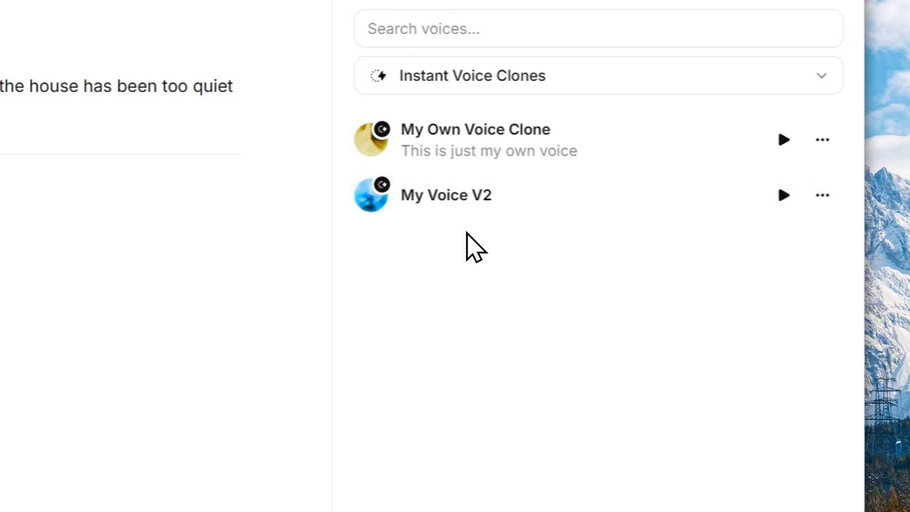
click(540, 203)
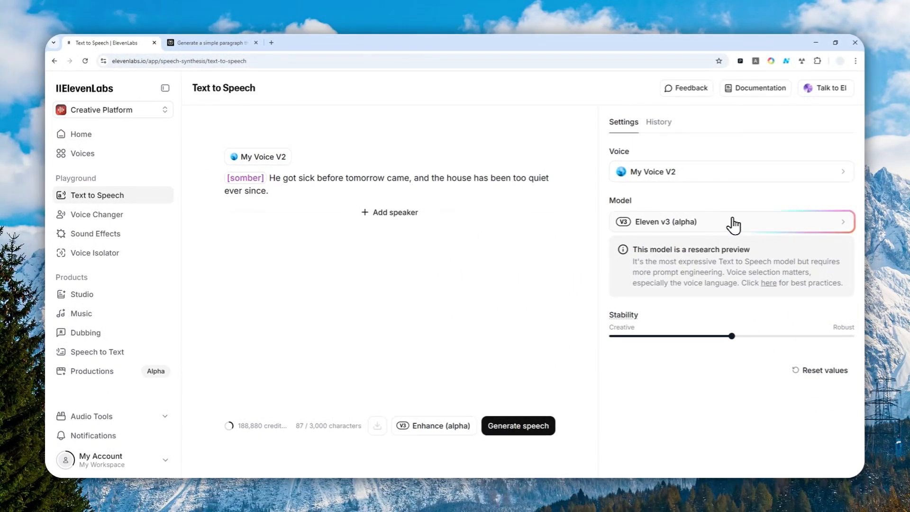
click(656, 227)
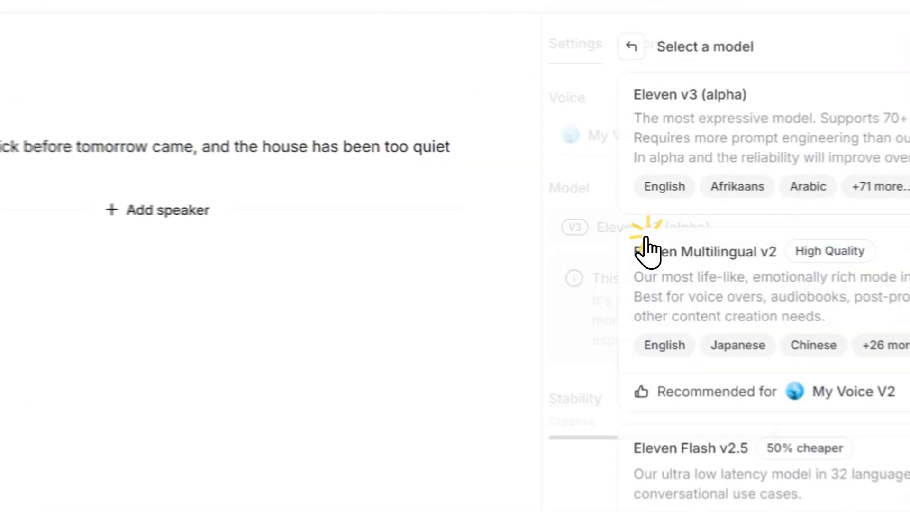
click(678, 254)
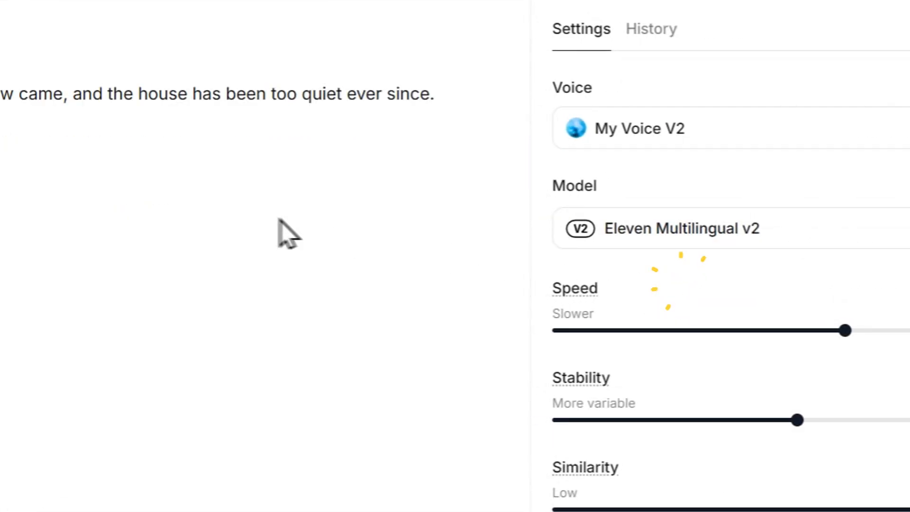
Switch to Perplexity and copy the whole generated paragraph beginning "Life is full of small moments"
click(297, 35)
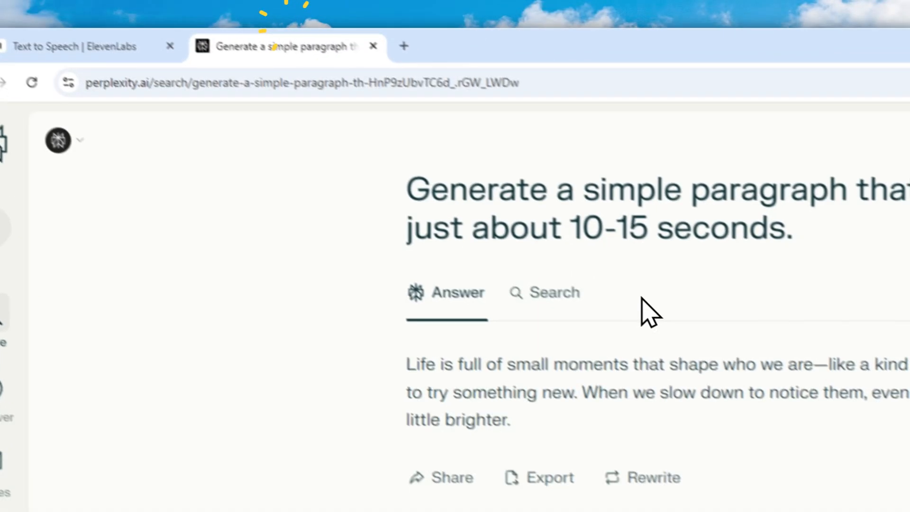
drag(563, 416, 417, 367)
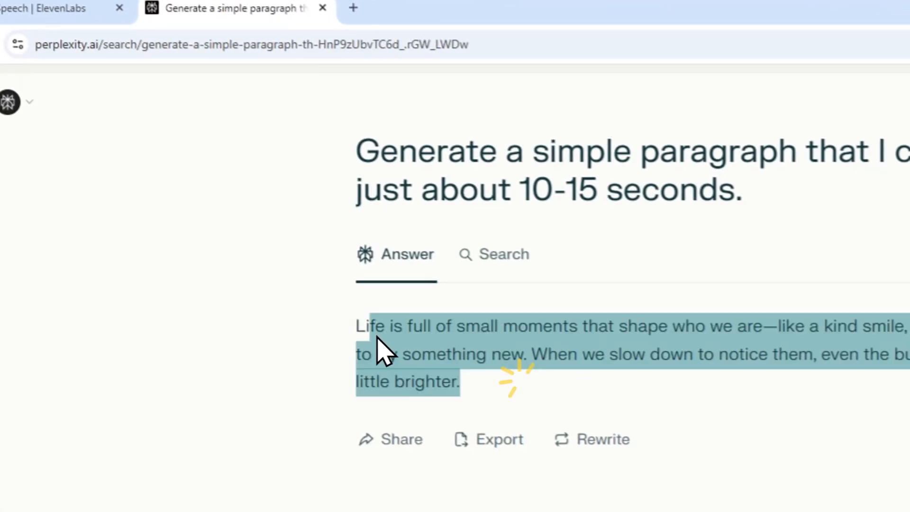
right_click(501, 373)
click(562, 390)
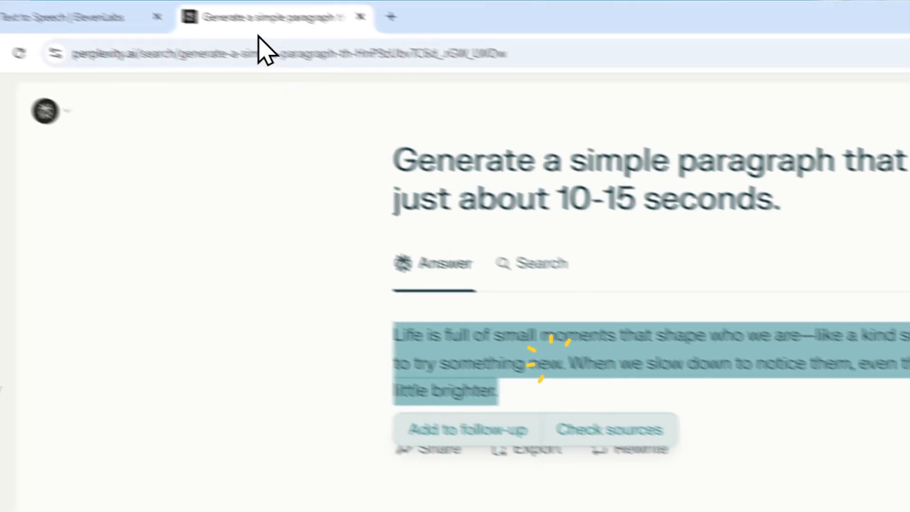
Switch to ElevenLabs and replace the existing Text to Speech text with the copied paragraph beginning "Life is full of small moments"
click(85, 5)
drag(734, 224, 78, 227)
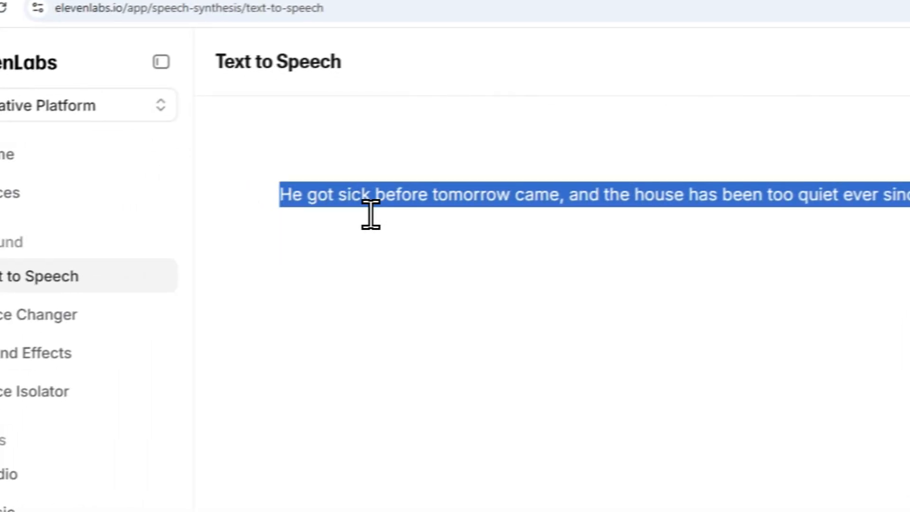
right_click(309, 226)
click(391, 331)
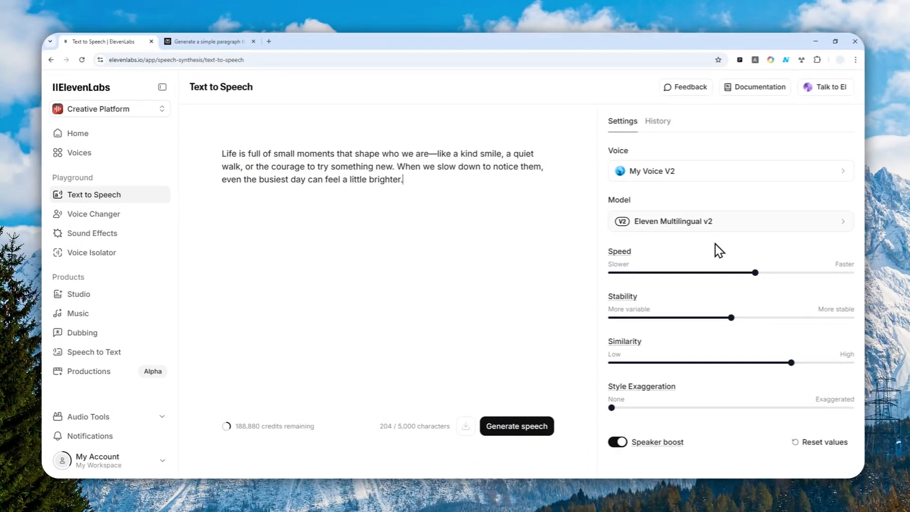
Generate speech from the paragraph with My Voice V2, lower the playback volume and replay the result
click(514, 428)
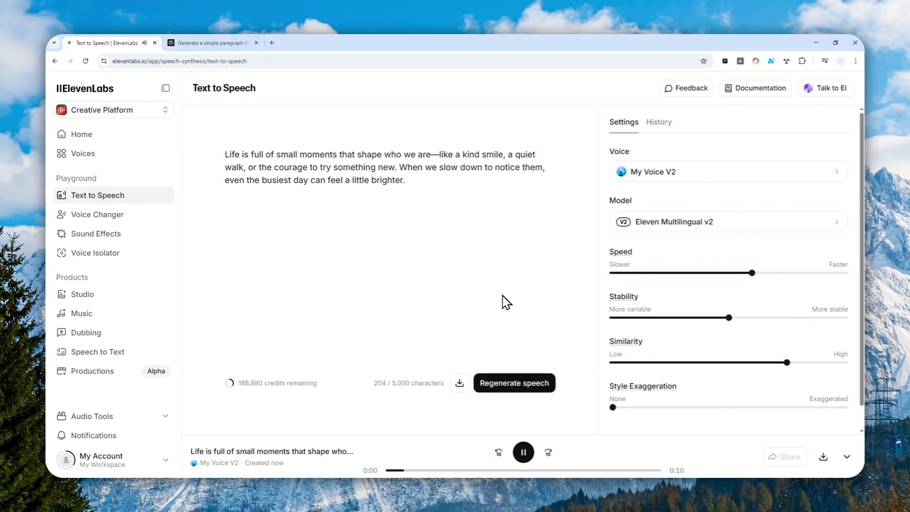
key(XF86AudioLowerVolume)
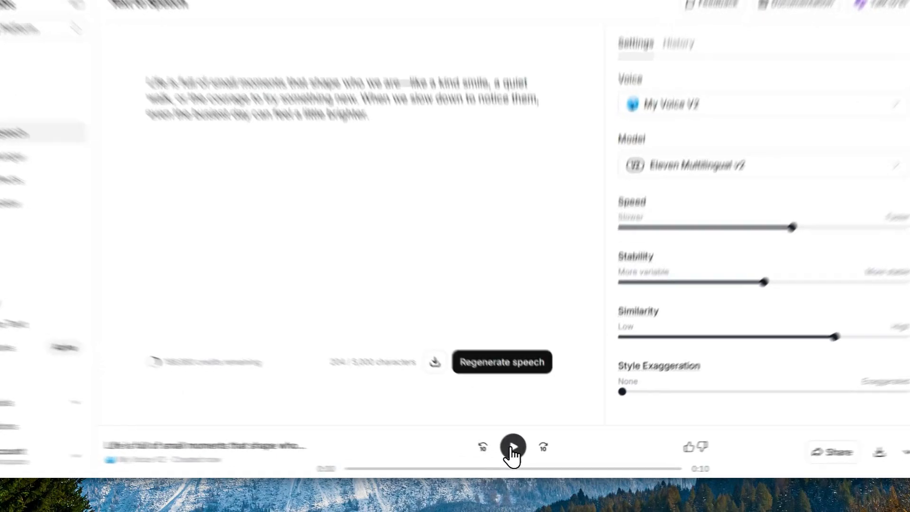
click(523, 453)
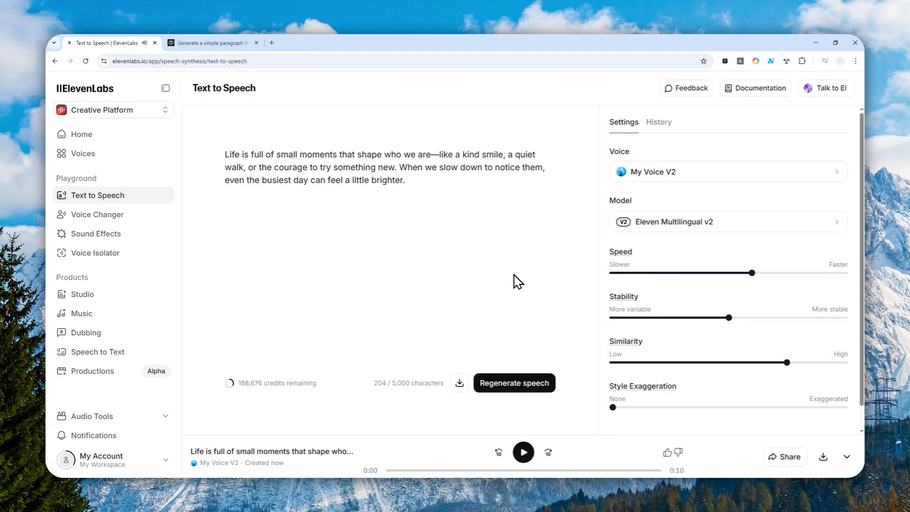
Change the model to Eleven v3 (alpha) and generate speech from the same paragraph
click(706, 223)
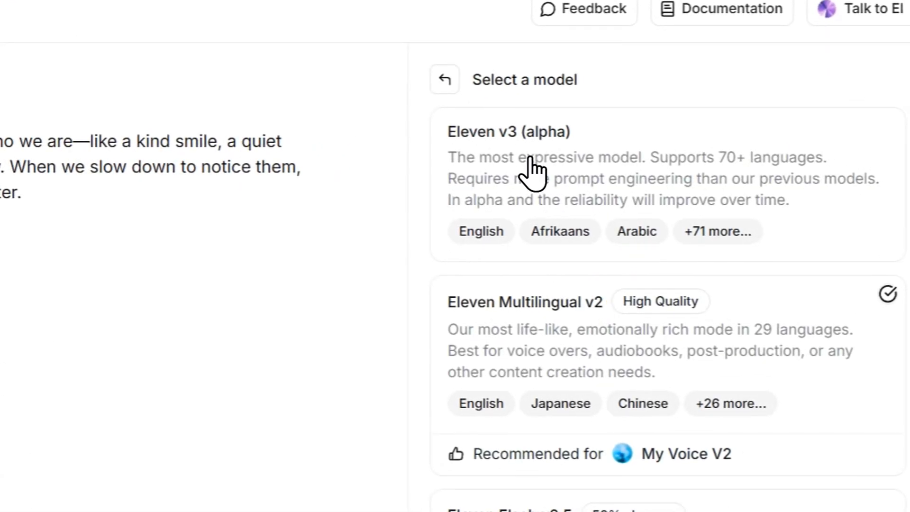
click(569, 138)
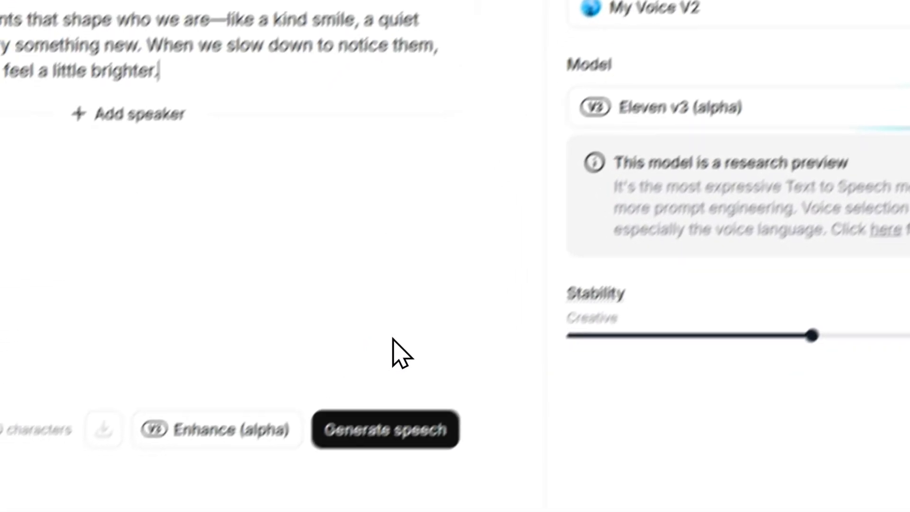
click(248, 511)
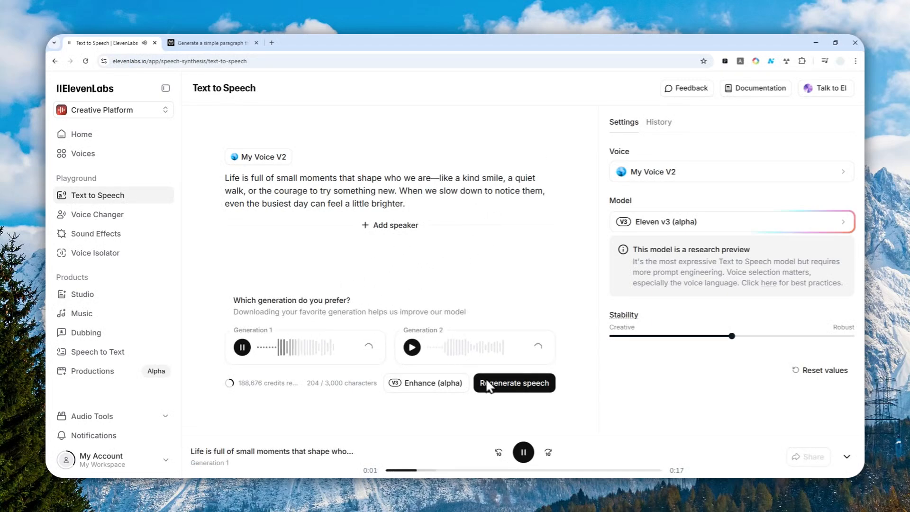
Listen to Generation 1 while adjusting the volume down and up, and play Generation 2 for comparison
key(XF86AudioLowerVolume)
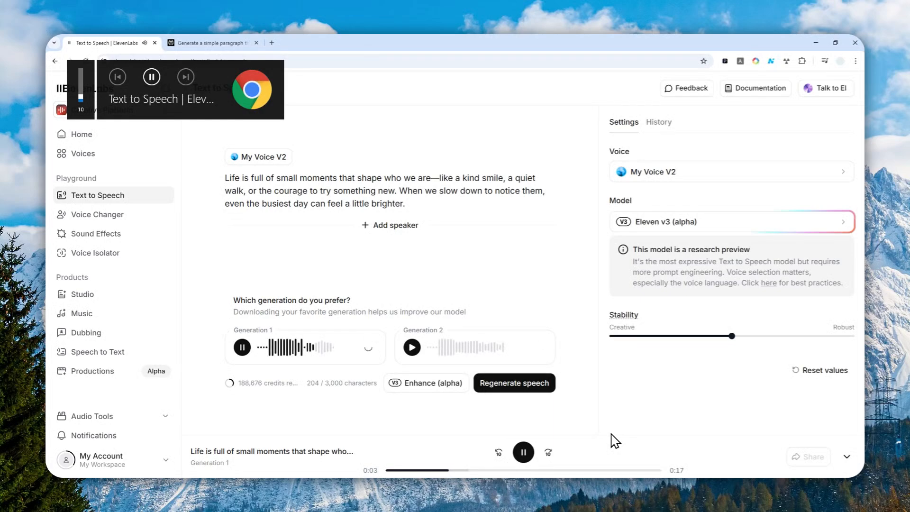
key(XF86AudioRaiseVolume)
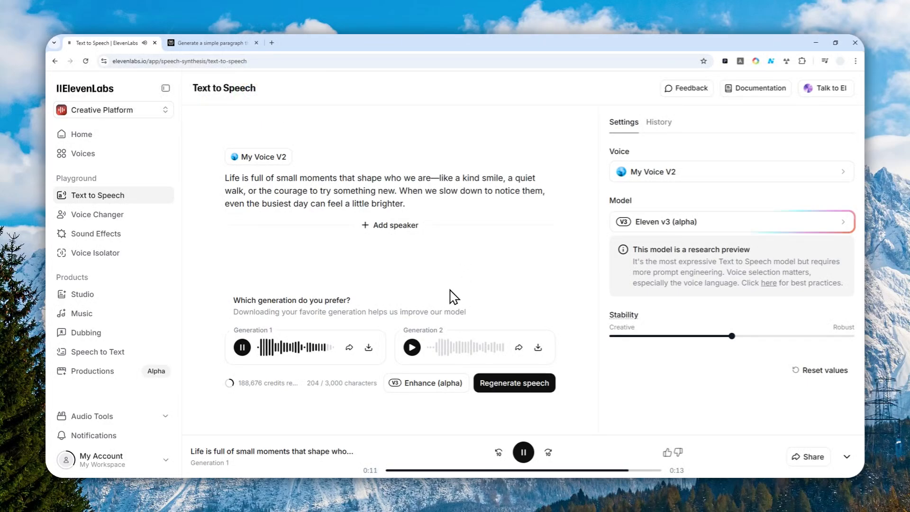
click(412, 347)
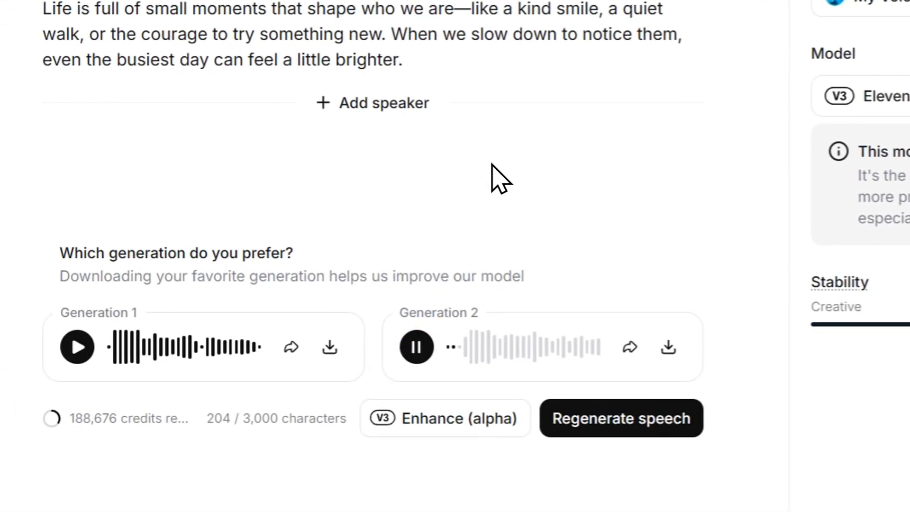